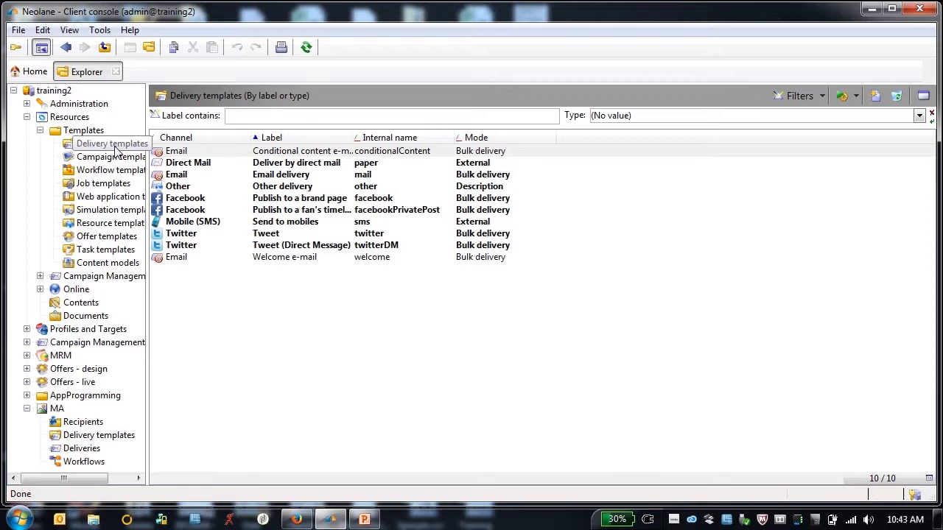
- Start duplicating the Email delivery template from the Resources delivery templates with the Duplicate to option
{"action": "left_click", "coordinate": [116, 147]}
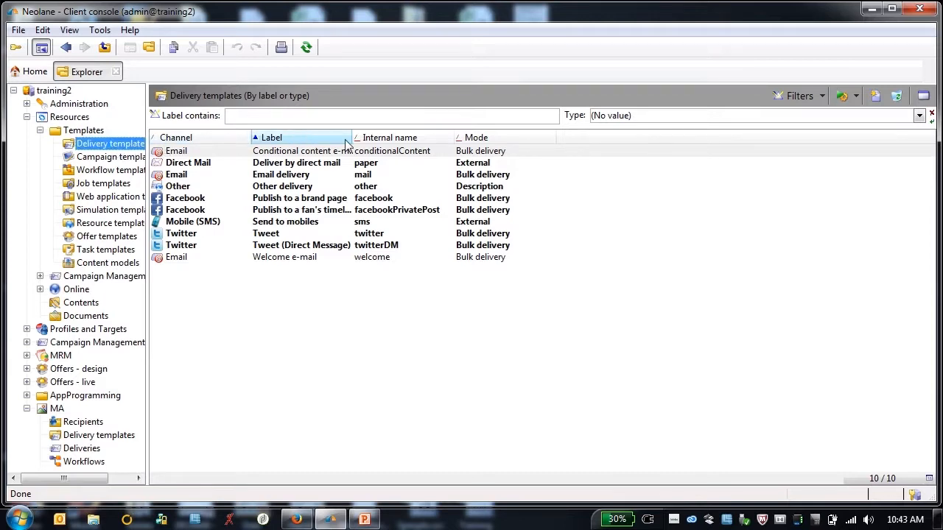
{"action": "left_click", "coordinate": [274, 176]}
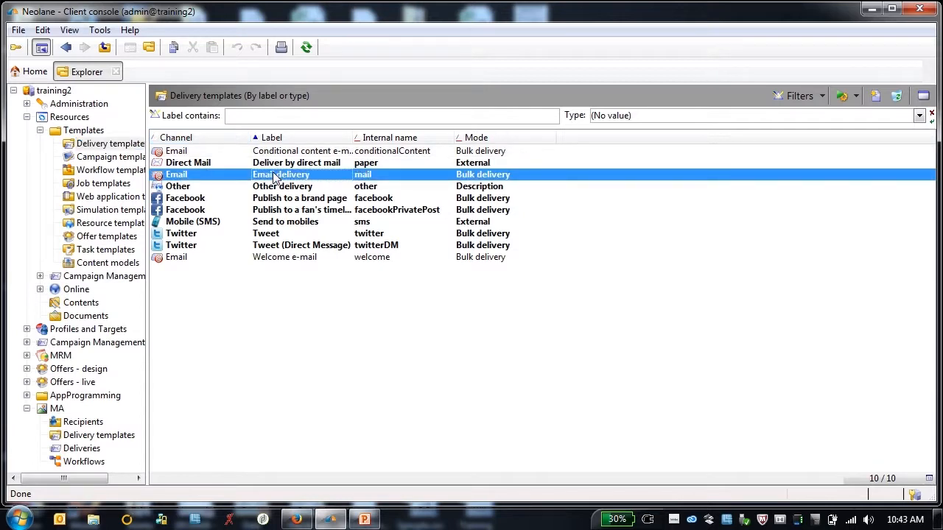
{"action": "right_click", "coordinate": [274, 177]}
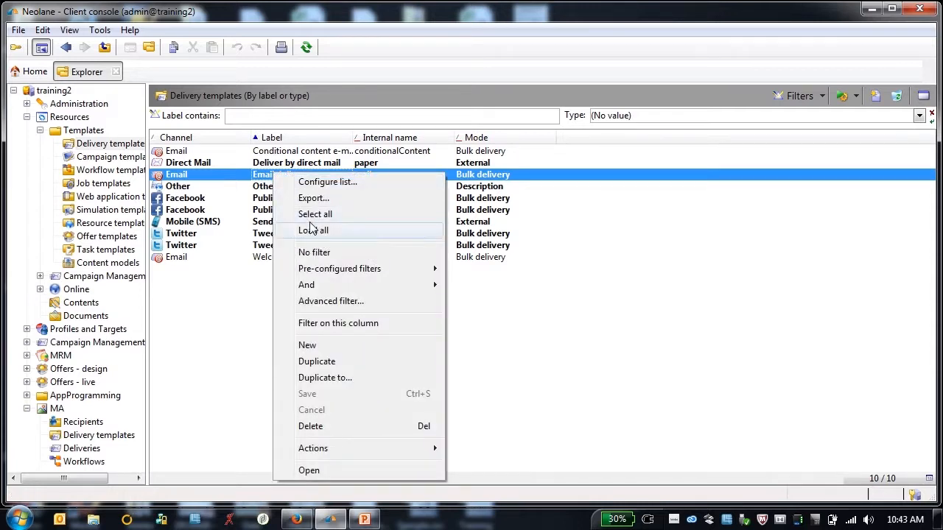
{"action": "left_click", "coordinate": [331, 379]}
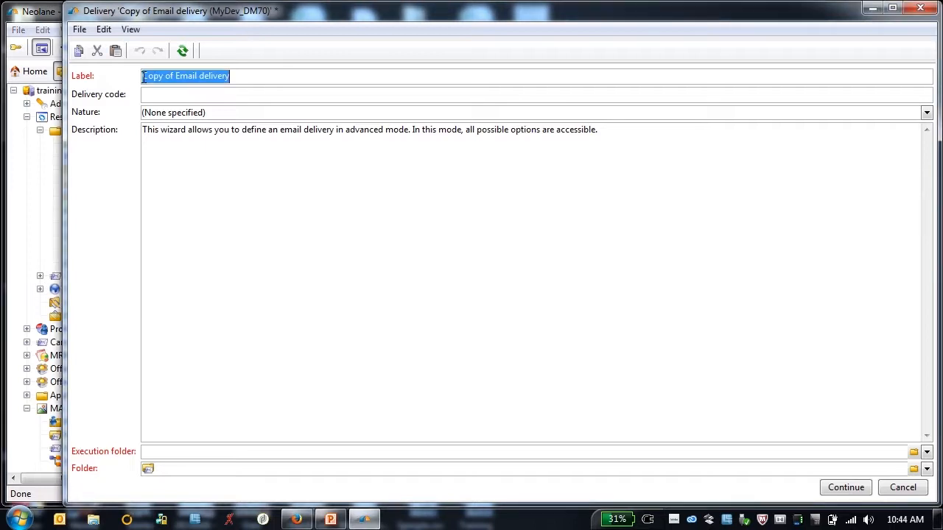
- Set the duplicated template's label to "MA email delivery"
{"action": "left_click", "coordinate": [172, 77]}
{"action": "left_click_drag", "start_coordinate": [171, 77], "coordinate": [143, 76]}
{"action": "type", "text": "MA"}
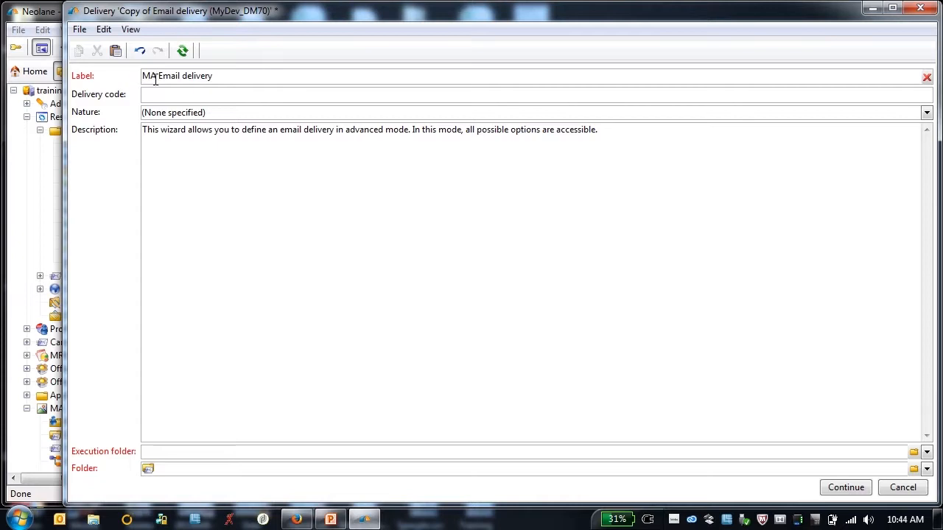
{"action": "left_click", "coordinate": [163, 76]}
{"action": "key", "text": "BackSpace"}
{"action": "type", "text": "e"}
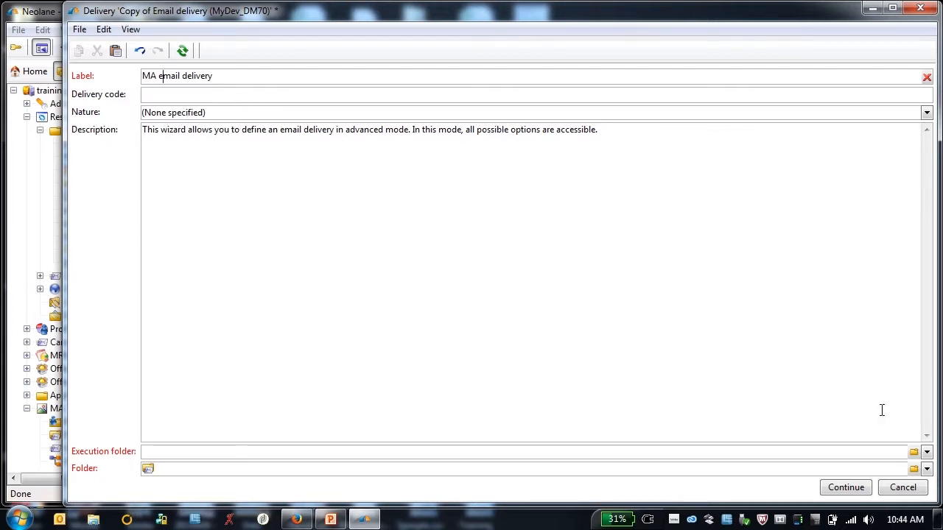
- Set the template's execution folder to Deliveries under MA
{"action": "left_click", "coordinate": [926, 451]}
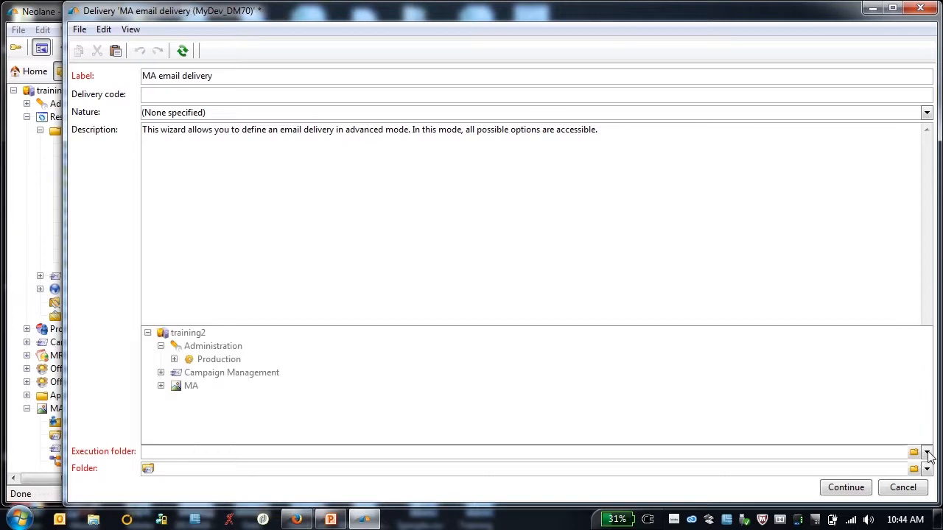
{"action": "left_click", "coordinate": [161, 385]}
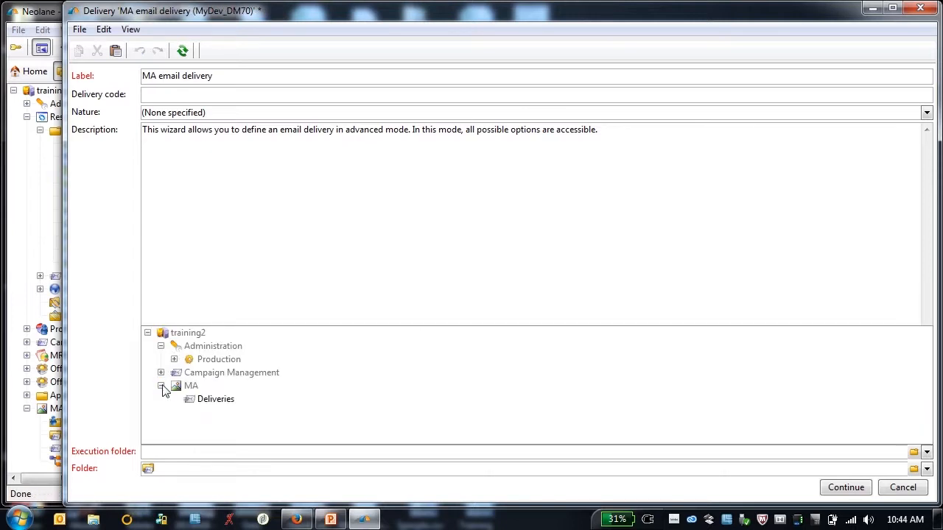
{"action": "left_click", "coordinate": [224, 406]}
{"action": "left_click", "coordinate": [221, 400]}
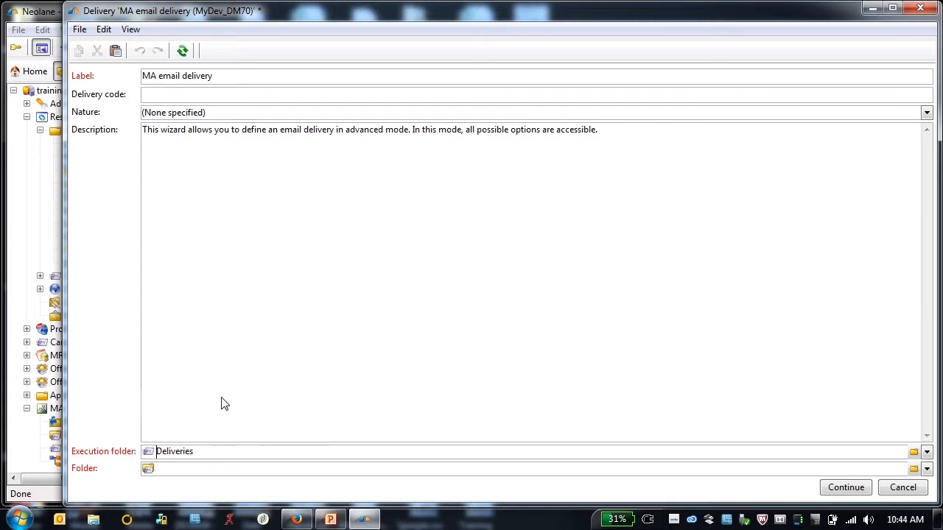
- Set the template's storage folder to Delivery templates under MA and continue to the email content
{"action": "left_click", "coordinate": [925, 470]}
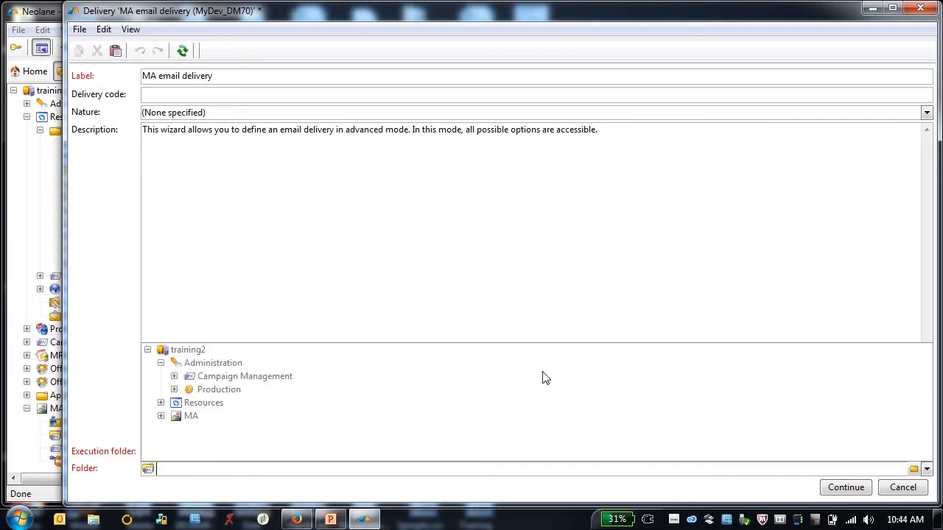
{"action": "left_click", "coordinate": [161, 416]}
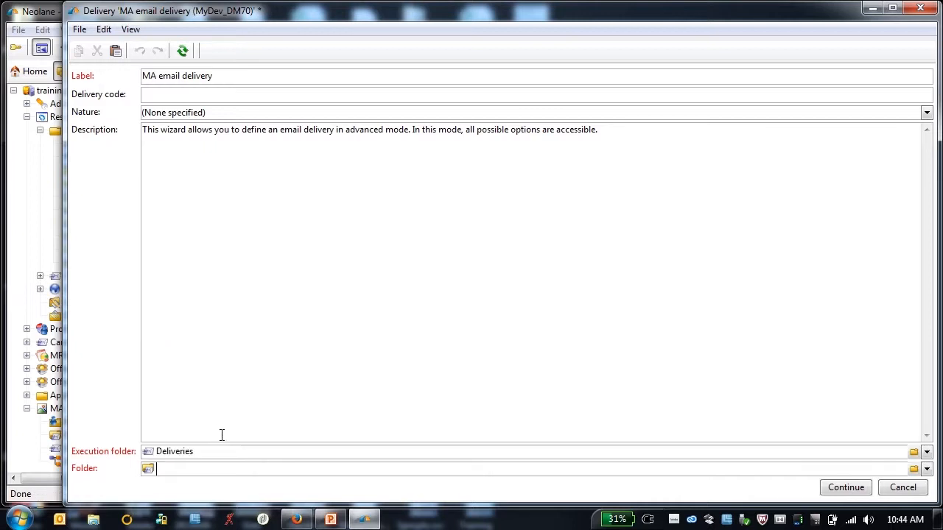
{"action": "left_click", "coordinate": [925, 470]}
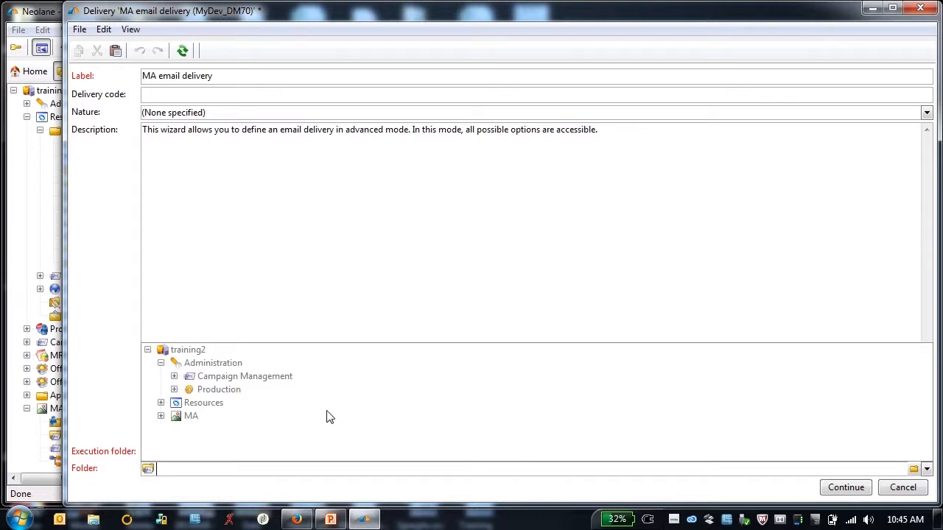
{"action": "left_click", "coordinate": [160, 417]}
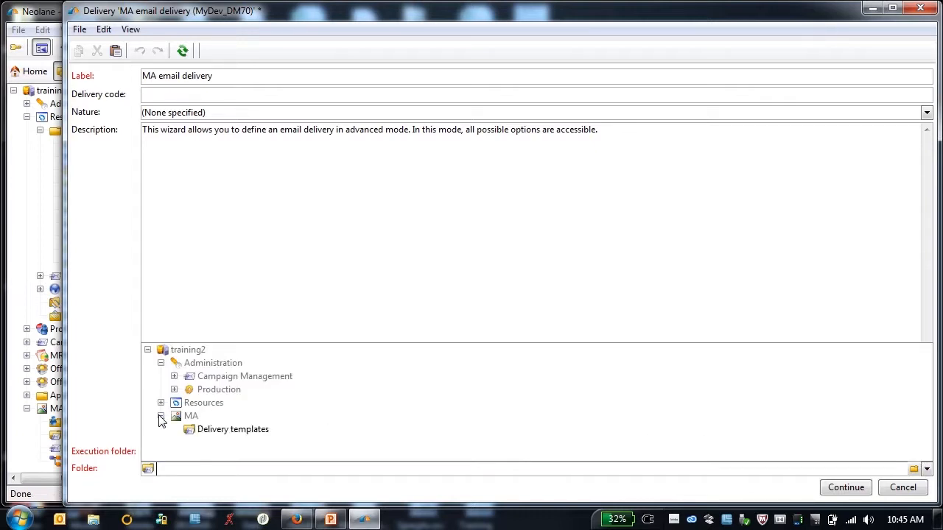
{"action": "left_click", "coordinate": [221, 429]}
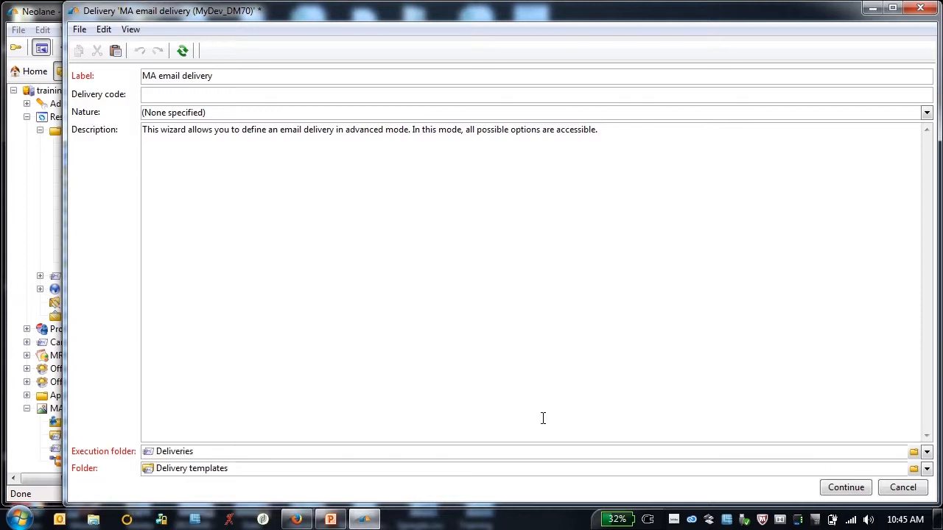
{"action": "left_click", "coordinate": [846, 487]}
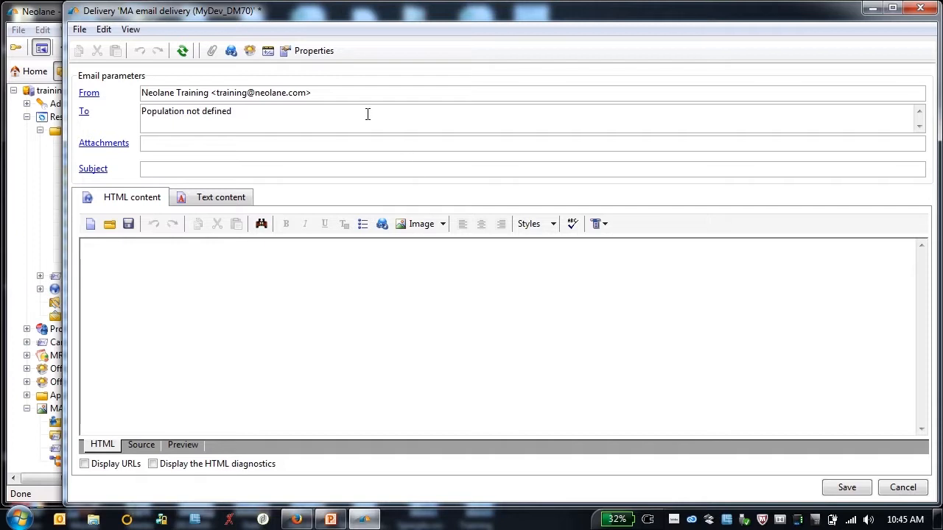
- Set the internal name to maEmail in the delivery properties, and review the typology, delivery, validity and advanced settings
{"action": "left_click", "coordinate": [309, 52]}
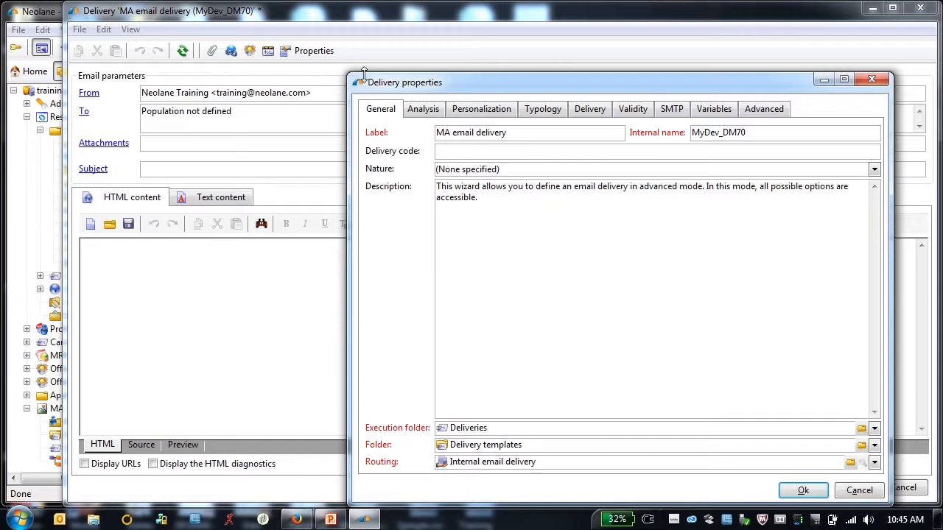
{"action": "double_click", "coordinate": [766, 133]}
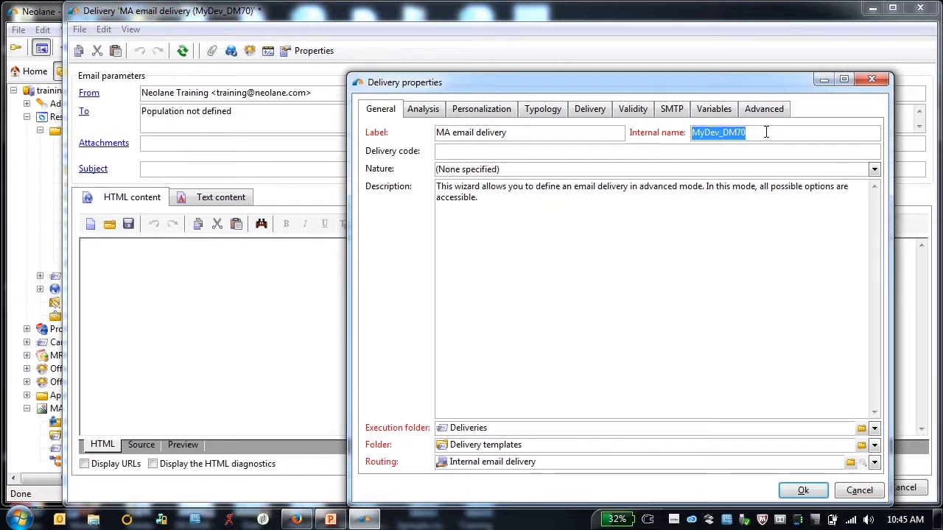
{"action": "type", "text": "maEmail"}
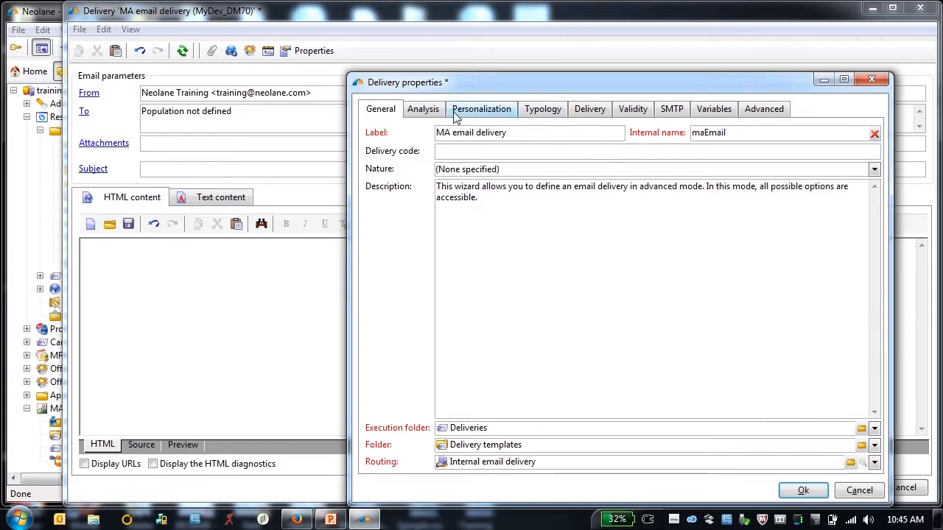
{"action": "left_click", "coordinate": [547, 113]}
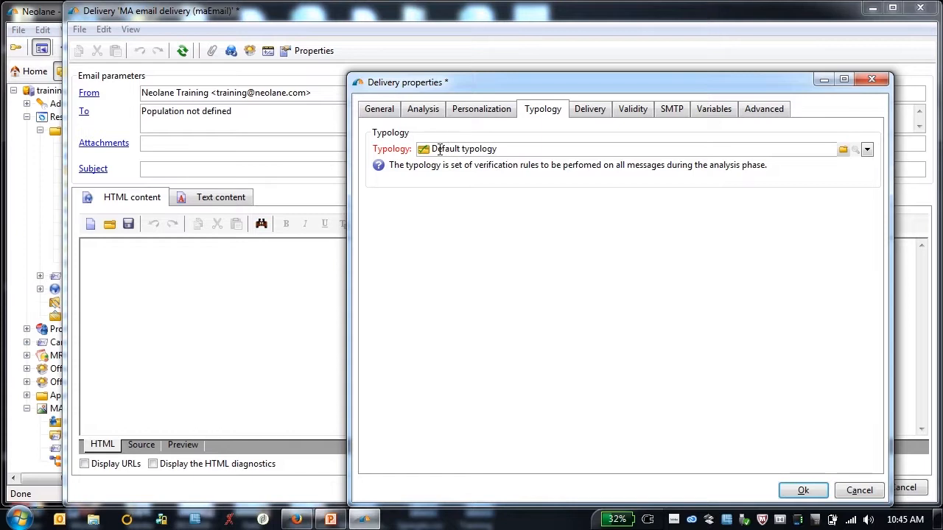
{"action": "left_click", "coordinate": [598, 112]}
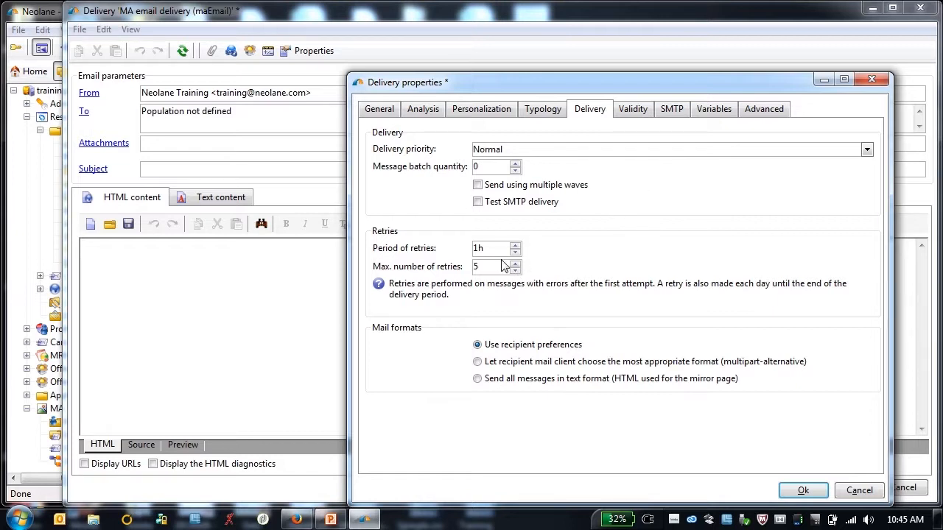
{"action": "left_click", "coordinate": [629, 111]}
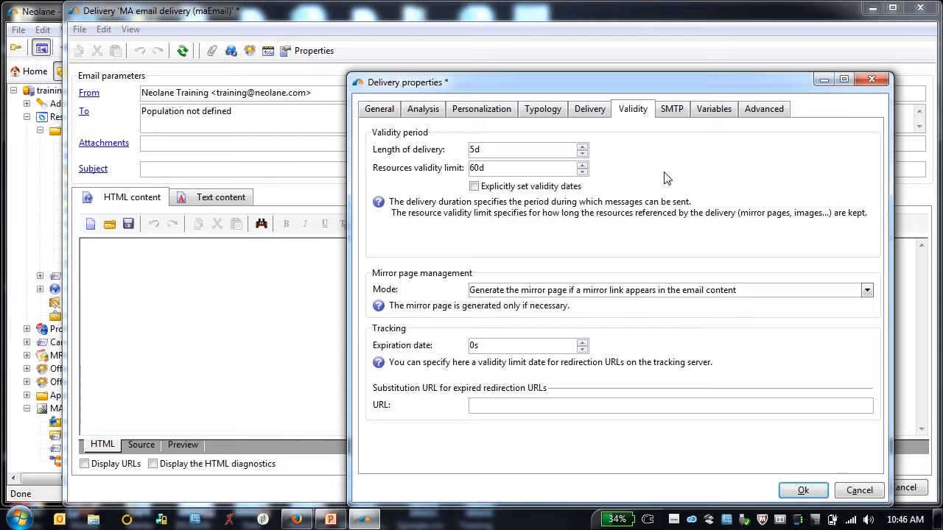
{"action": "left_click", "coordinate": [770, 115]}
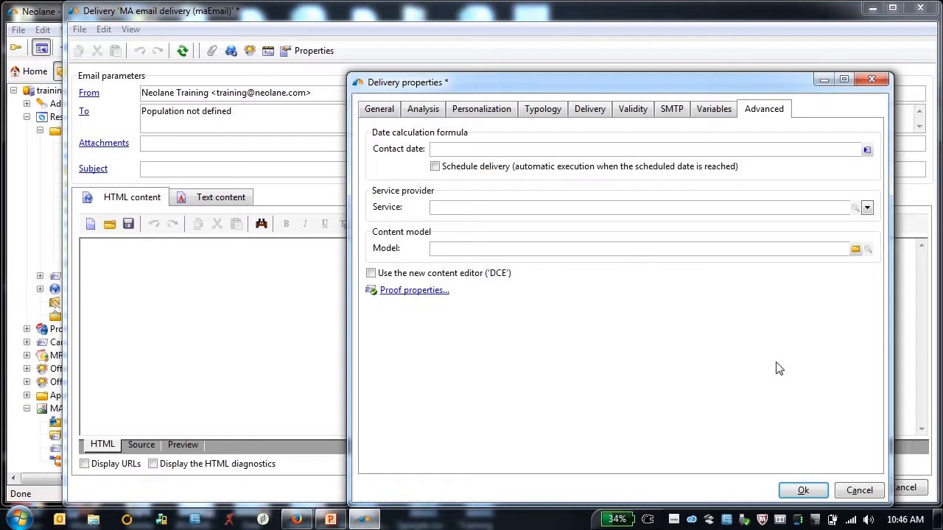
{"action": "left_click", "coordinate": [805, 491]}
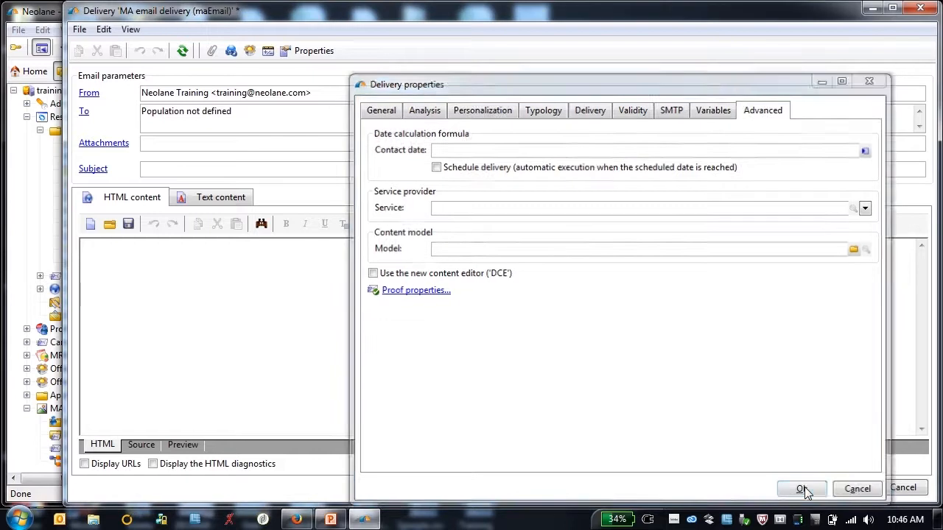
- Review the sender header parameters and define the main target as the recipients included in MA's Recipients folder
{"action": "left_click", "coordinate": [94, 97]}
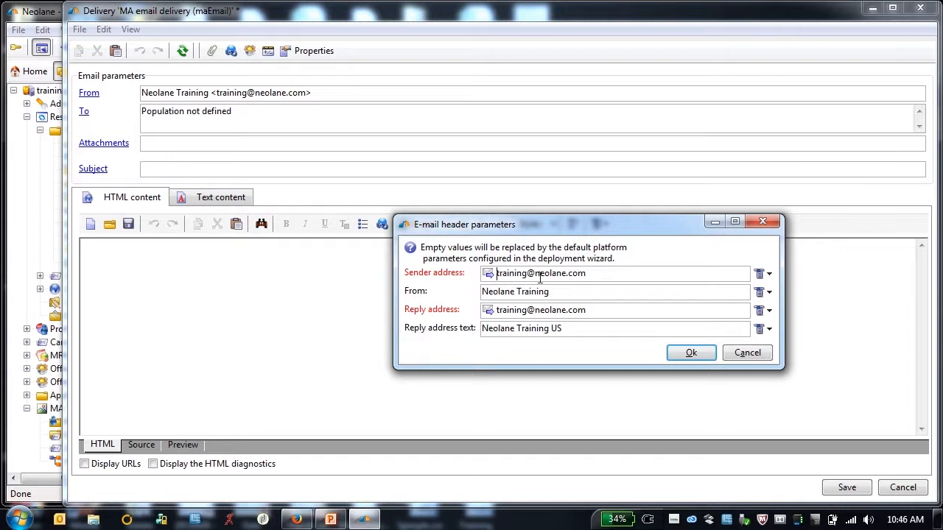
{"action": "left_click", "coordinate": [690, 352]}
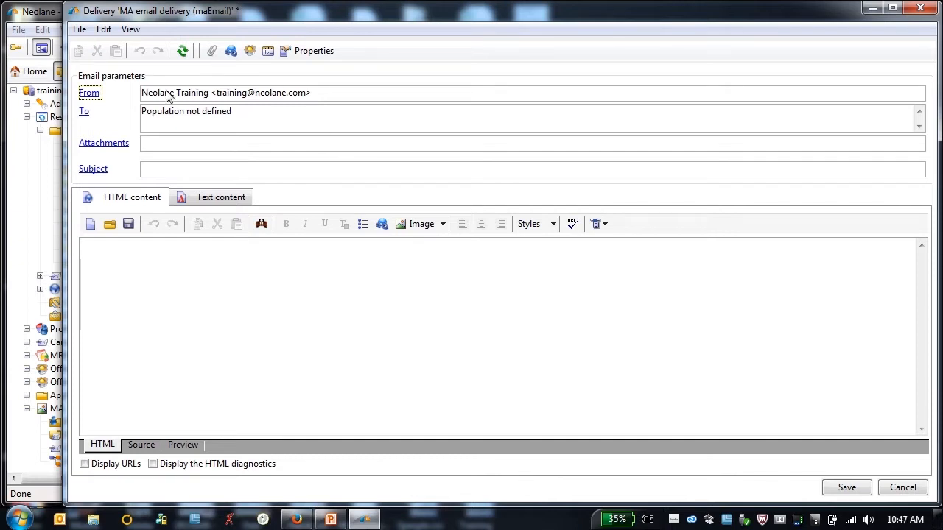
{"action": "left_click", "coordinate": [84, 113]}
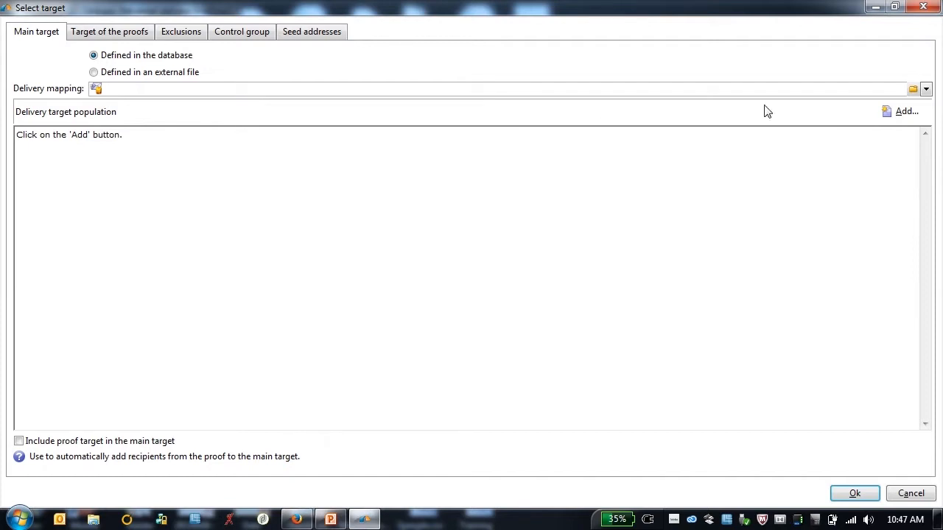
{"action": "left_click", "coordinate": [896, 114]}
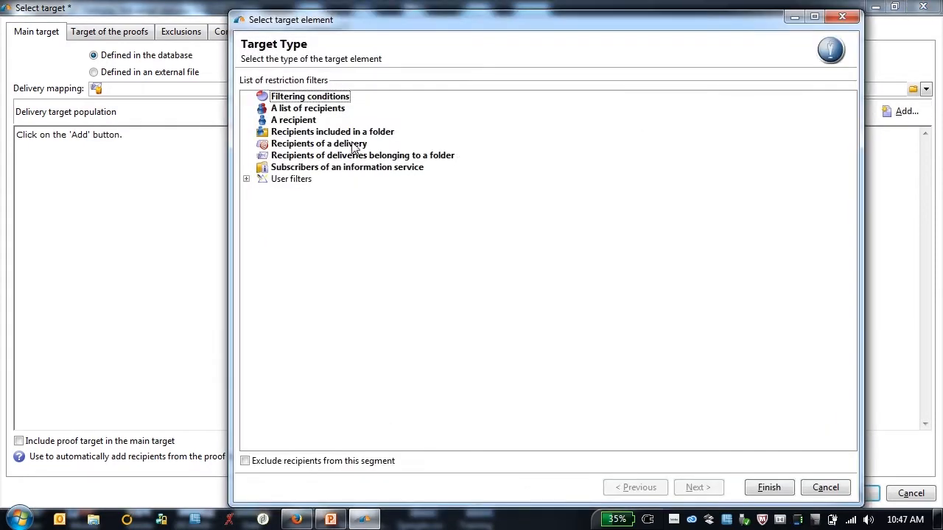
{"action": "left_click", "coordinate": [314, 132]}
{"action": "double_click", "coordinate": [313, 133]}
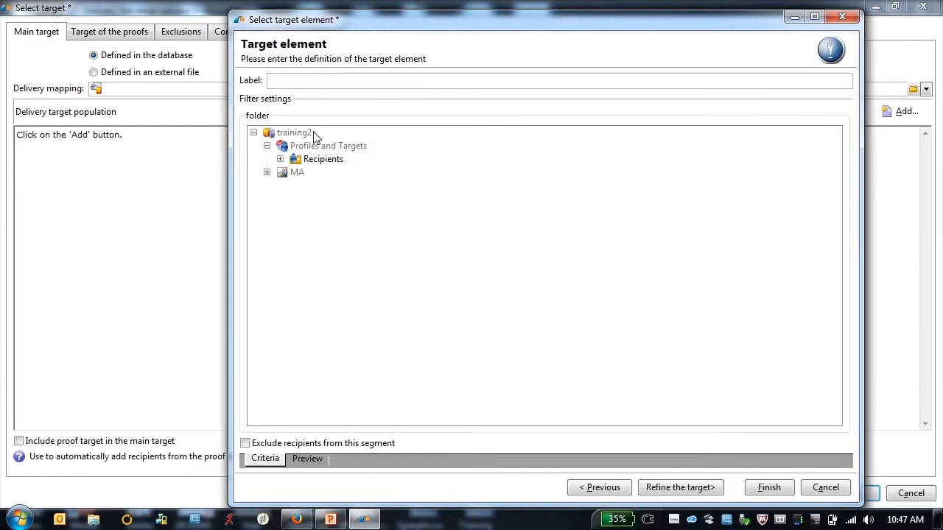
{"action": "left_click", "coordinate": [267, 173]}
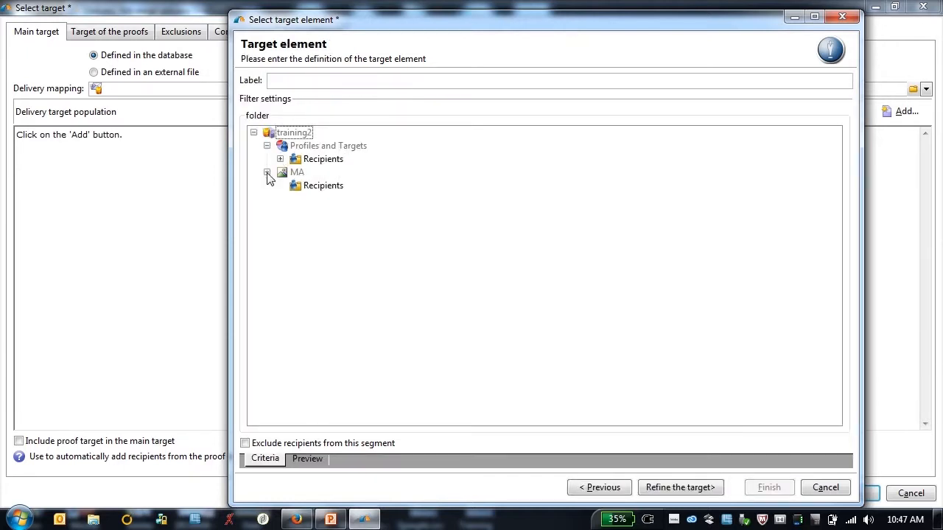
{"action": "left_click", "coordinate": [324, 187]}
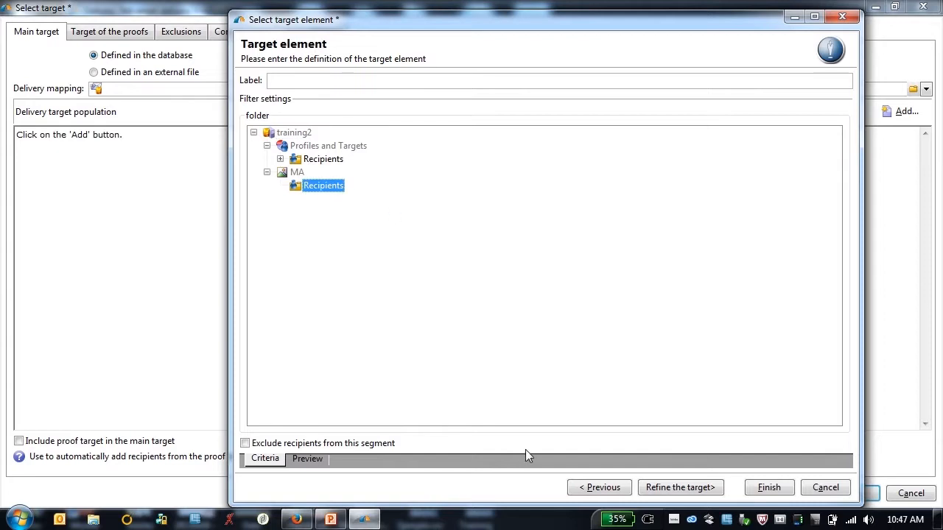
{"action": "left_click", "coordinate": [766, 489]}
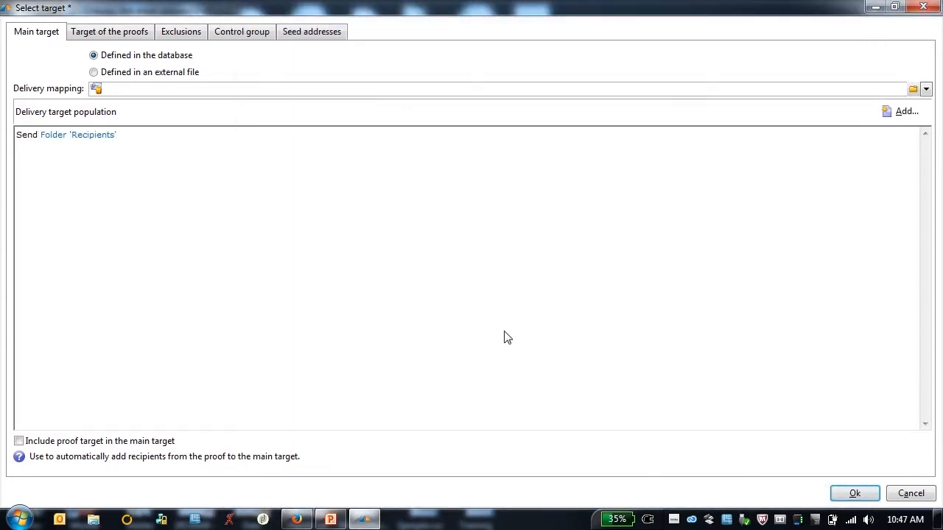
{"action": "left_click", "coordinate": [855, 493]}
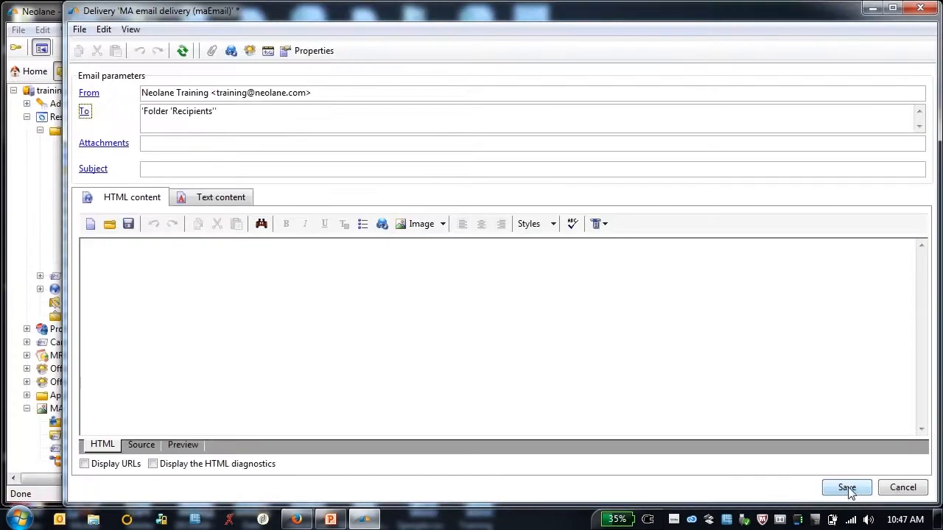
- Save the delivery template and open the Delivery templates folder under MA
{"action": "left_click", "coordinate": [847, 487]}
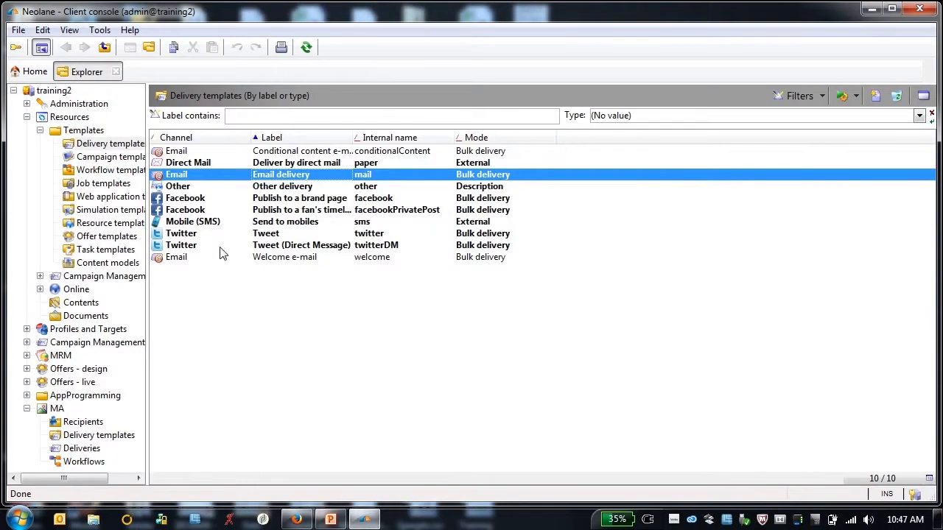
{"action": "left_click", "coordinate": [26, 118]}
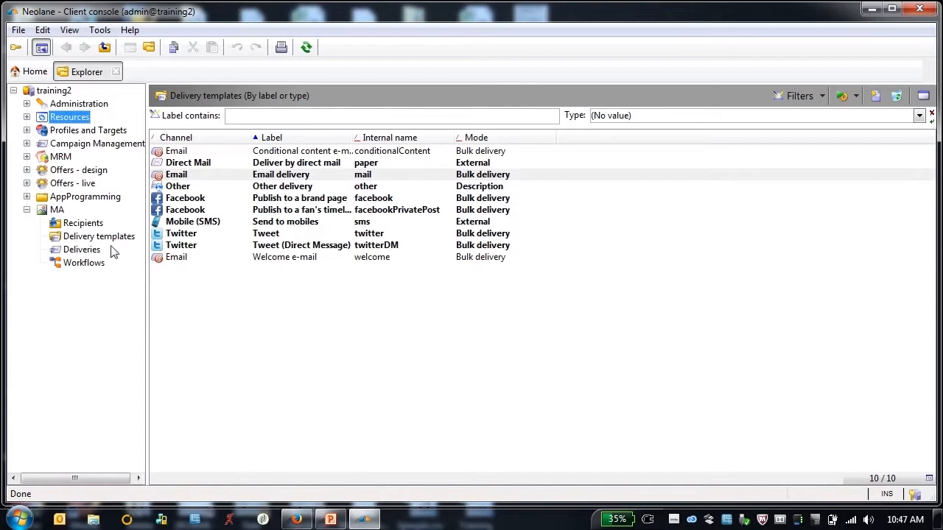
{"action": "left_click", "coordinate": [90, 238]}
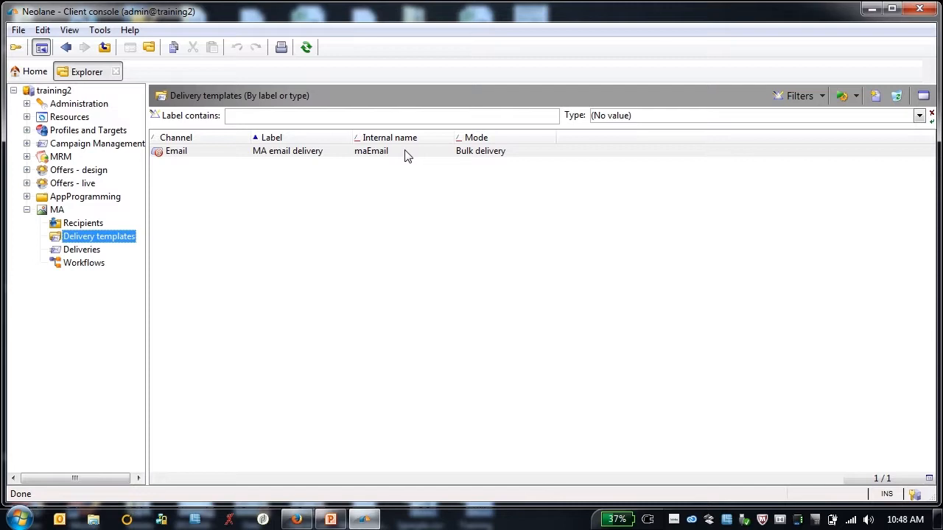
- Create a new delivery in MA's Deliveries folder based on the MA email delivery (maEmail) template
{"action": "left_click", "coordinate": [280, 152]}
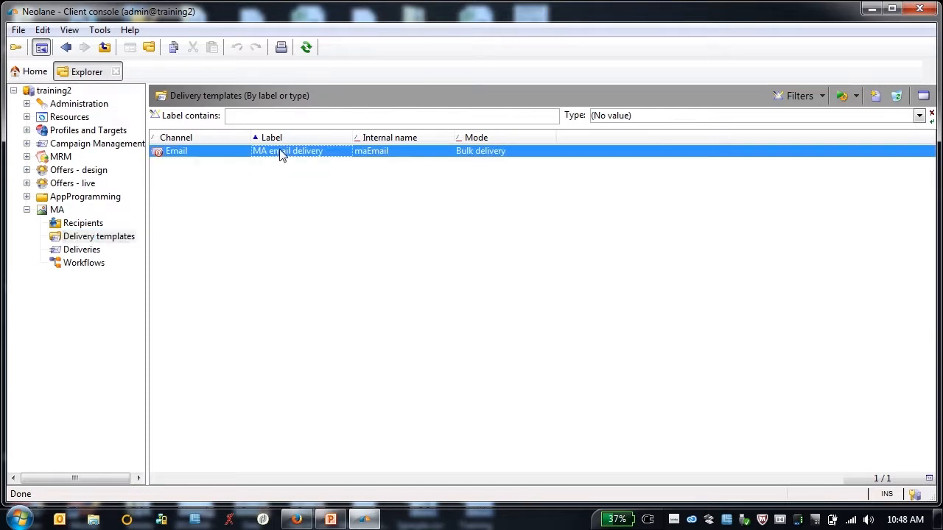
{"action": "left_click", "coordinate": [81, 250]}
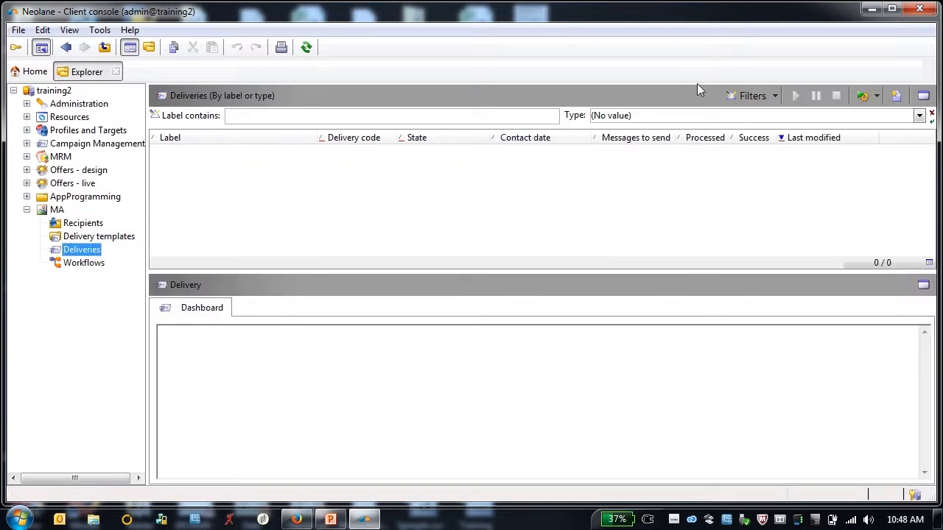
{"action": "left_click", "coordinate": [897, 98]}
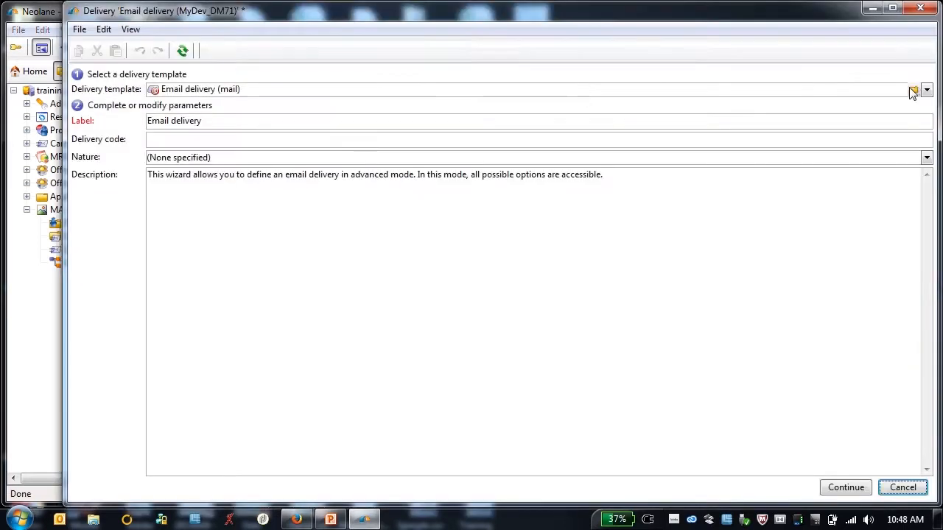
{"action": "left_click", "coordinate": [928, 90]}
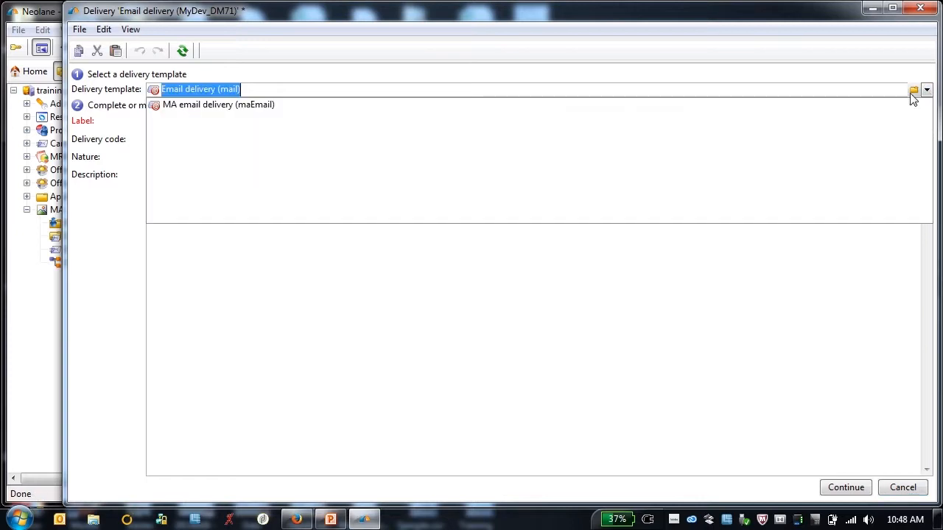
{"action": "left_click", "coordinate": [284, 107]}
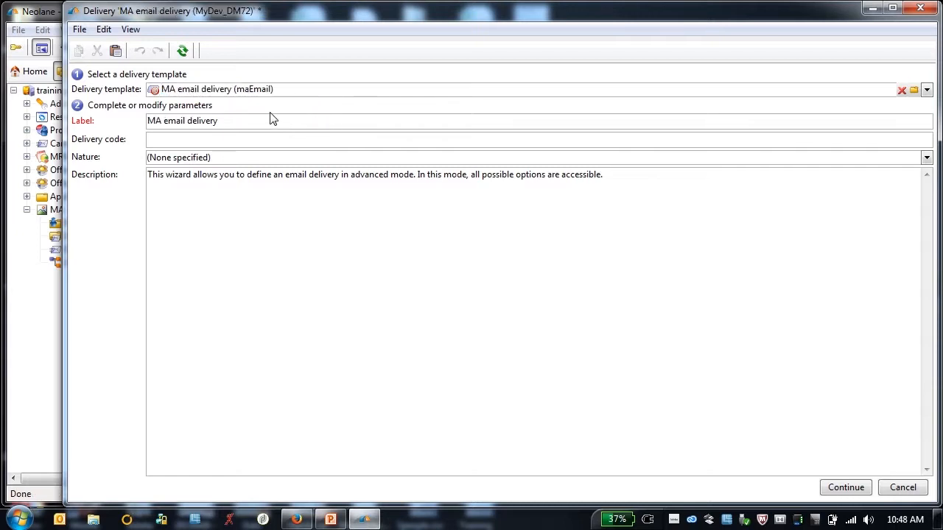
- Continue to the email content and set the subject to "MA delivery test"
{"action": "left_click", "coordinate": [847, 489]}
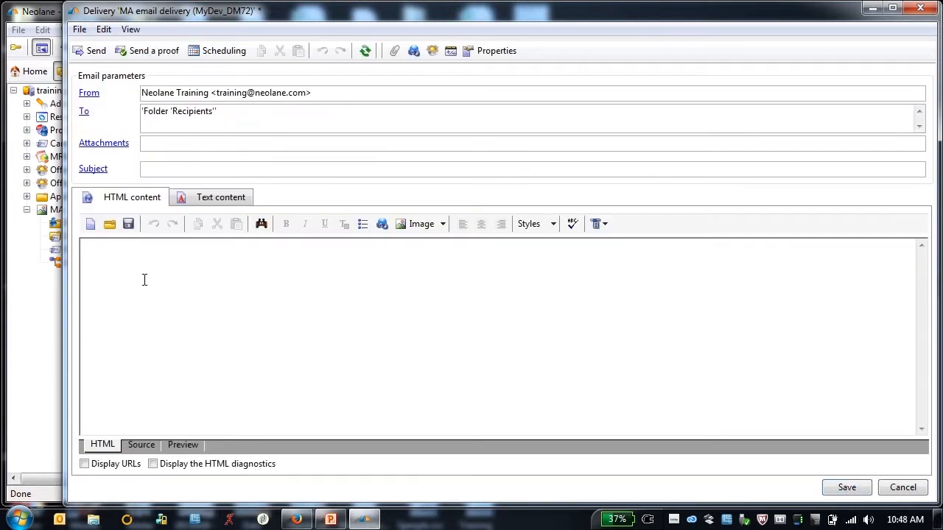
{"action": "left_click", "coordinate": [167, 171]}
{"action": "type", "text": "MA delivery test"}
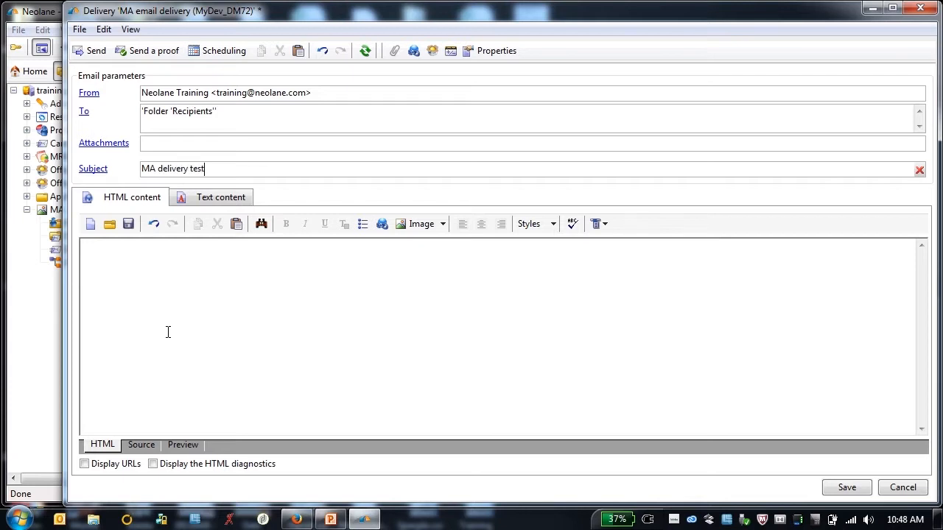
- Enter "test" as the text of the HTML content
{"action": "left_click", "coordinate": [186, 300]}
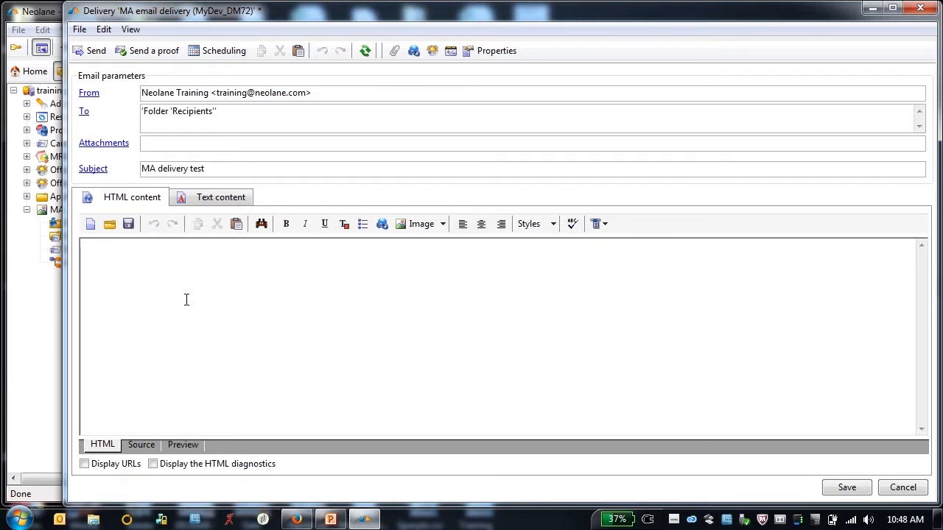
{"action": "left_click", "coordinate": [602, 224]}
{"action": "mouse_move", "coordinate": [620, 263]}
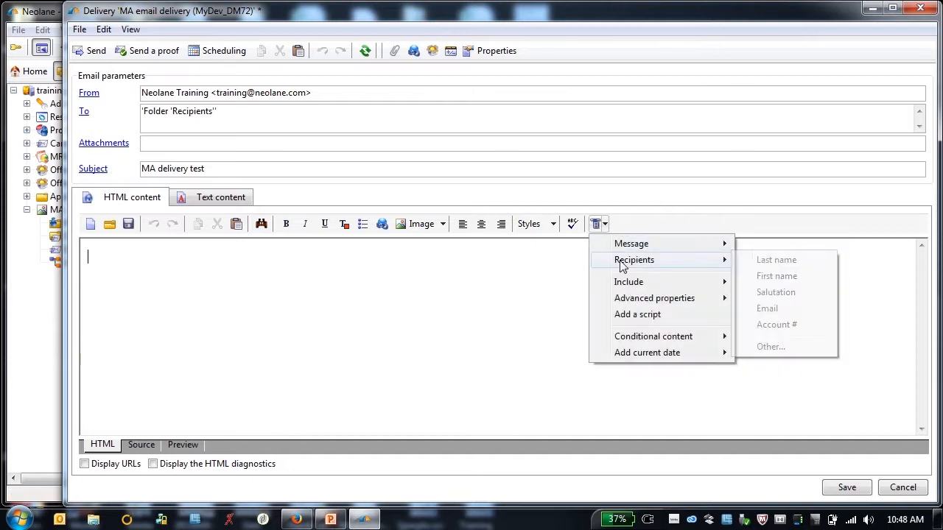
{"action": "type", "text": "es"}
{"action": "key", "text": "BackSpace"}
{"action": "key", "text": "BackSpace"}
{"action": "key", "text": "BackSpace"}
{"action": "key", "text": "BackSpace"}
{"action": "key", "text": "BackSpace"}
{"action": "key", "text": "BackSpace"}
{"action": "key", "text": "BackSpace"}
{"action": "key", "text": "BackSpace"}
{"action": "key", "text": "BackSpace"}
{"action": "key", "text": "BackSpace"}
{"action": "key", "text": "BackSpace"}
{"action": "key", "text": "BackSpace"}
{"action": "key", "text": "BackSpace"}
{"action": "key", "text": "BackSpace"}
{"action": "key", "text": "BackSpace"}
{"action": "key", "text": "BackSpace"}
{"action": "key", "text": "BackSpace"}
{"action": "key", "text": "BackSpace"}
{"action": "key", "text": "BackSpace"}
{"action": "key", "text": "BackSpace"}
{"action": "key", "text": "BackSpace"}
{"action": "key", "text": "BackSpace"}
{"action": "key", "text": "BackSpace"}
{"action": "key", "text": "BackSpace"}
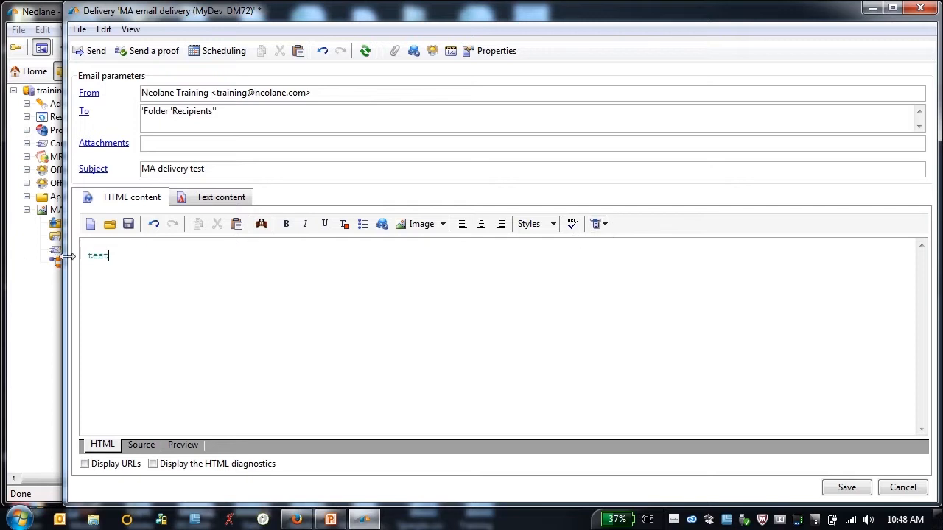
- Replace the text in the HTML content with an included link to the mirror page
{"action": "double_click", "coordinate": [151, 259]}
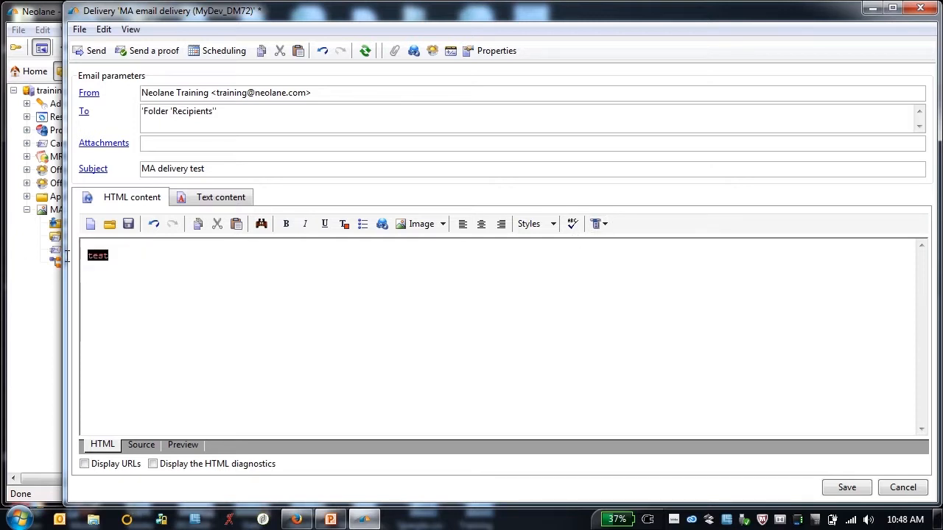
{"action": "left_click", "coordinate": [604, 225]}
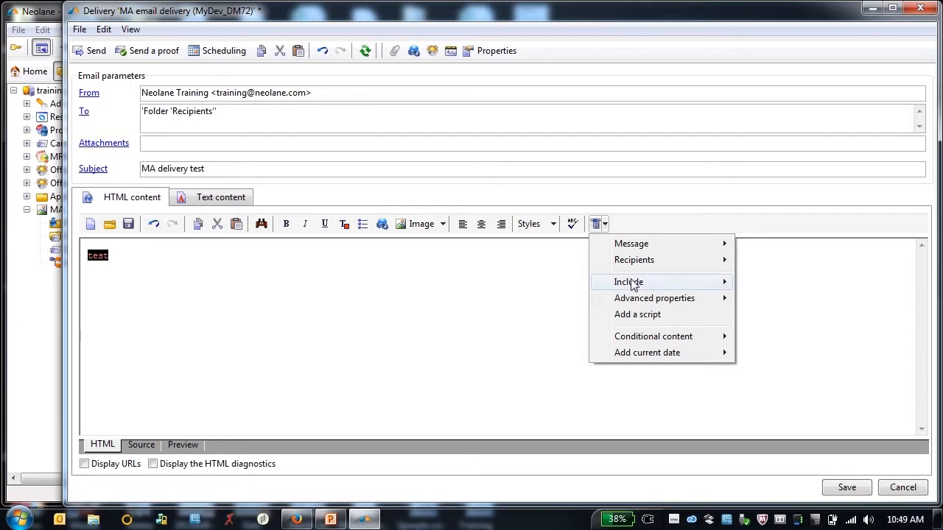
{"action": "mouse_move", "coordinate": [644, 286]}
{"action": "left_click", "coordinate": [810, 376]}
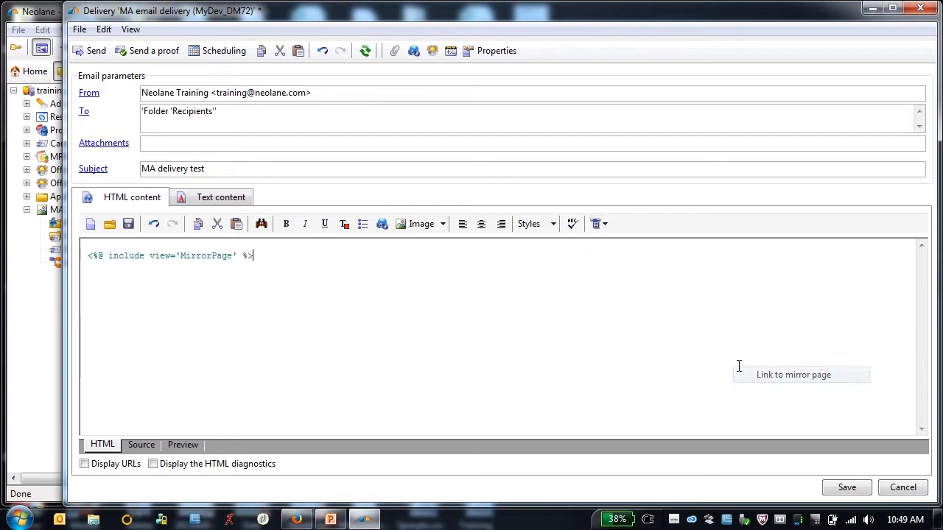
- Add the line "test" below the mirror page link and include an unsubscription link beneath it
{"action": "type", "text": "test"}
{"action": "key", "text": "Return"}
{"action": "left_click", "coordinate": [598, 224]}
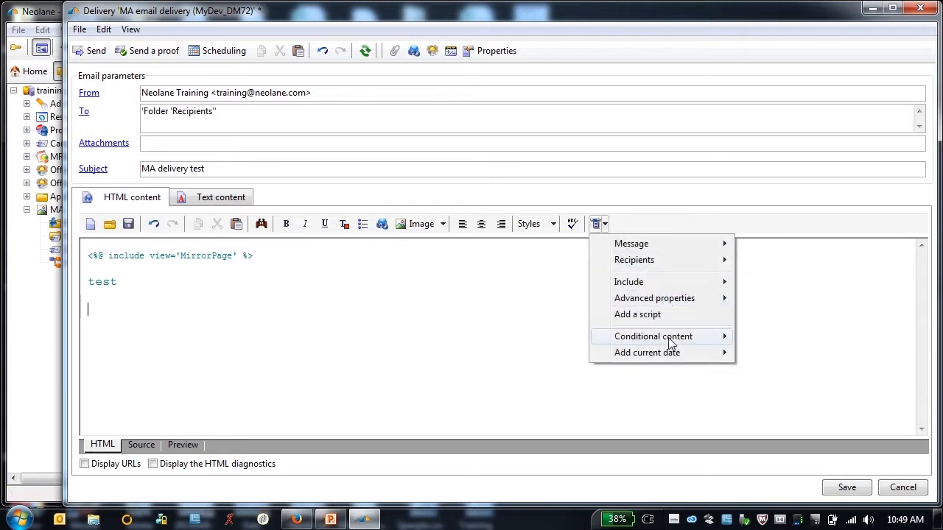
{"action": "mouse_move", "coordinate": [672, 352]}
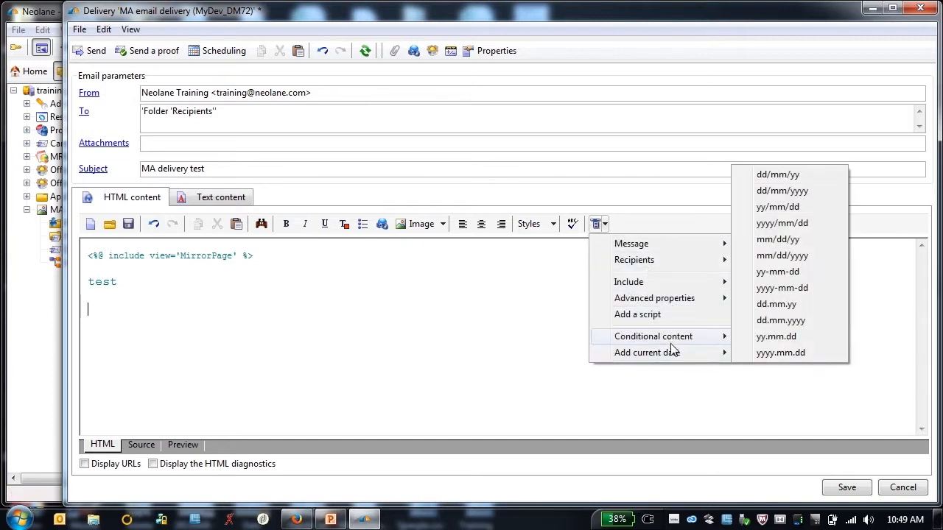
{"action": "mouse_move", "coordinate": [684, 285]}
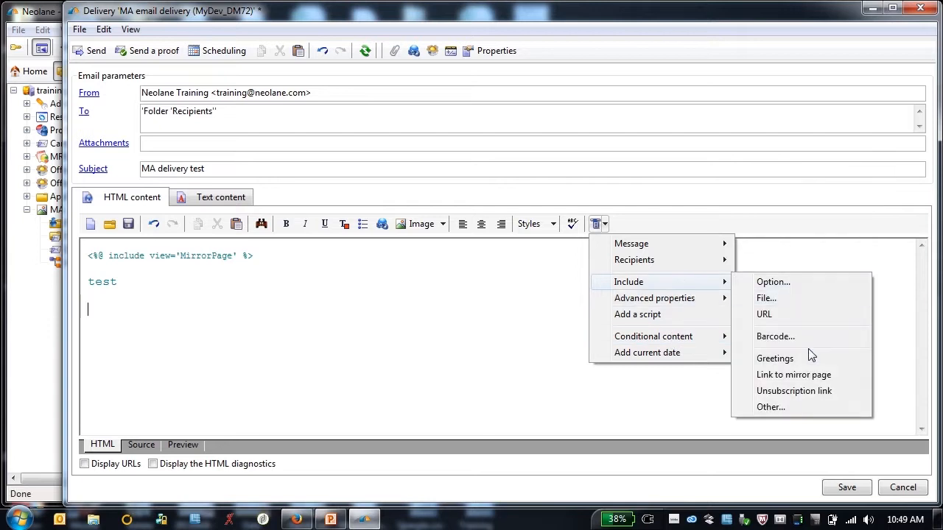
{"action": "left_click", "coordinate": [810, 392]}
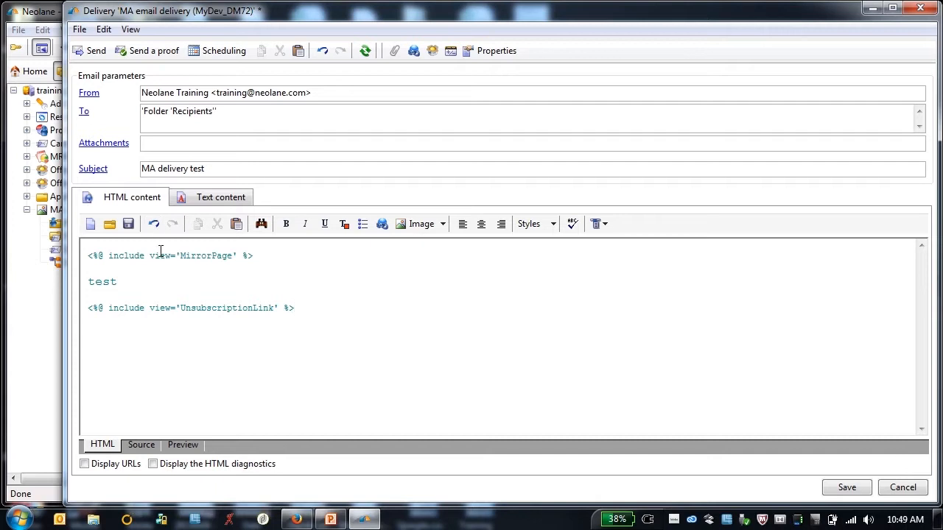
- Check the test personalization options in the email preview and save the delivery
{"action": "left_click", "coordinate": [183, 444]}
{"action": "left_click", "coordinate": [263, 230]}
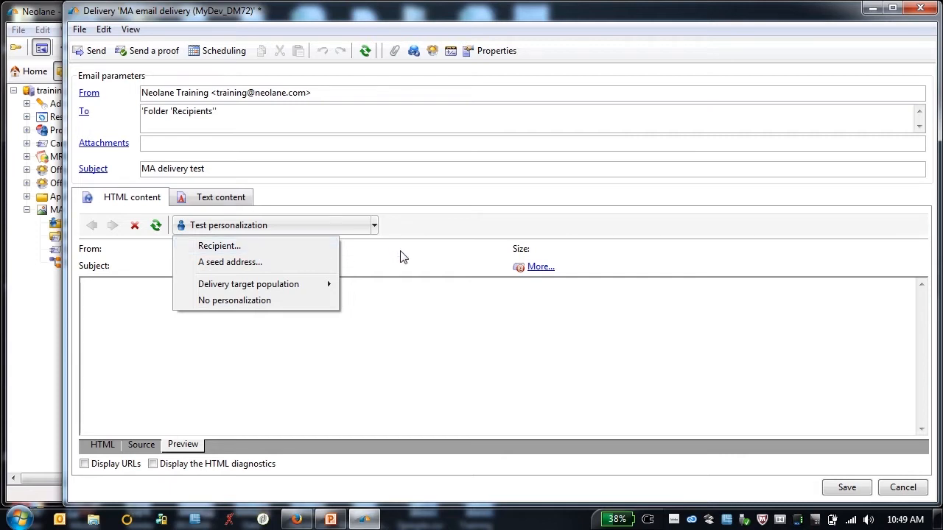
{"action": "left_click", "coordinate": [447, 331]}
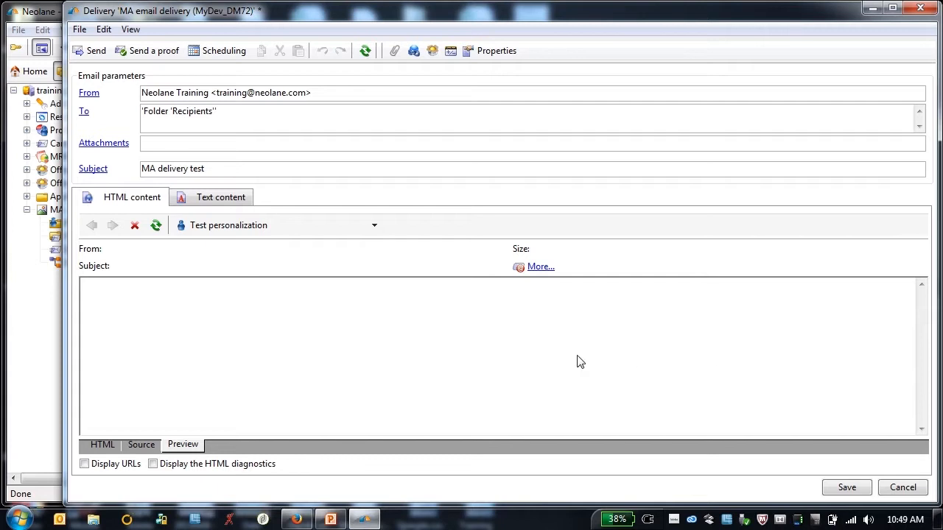
{"action": "left_click", "coordinate": [856, 491]}
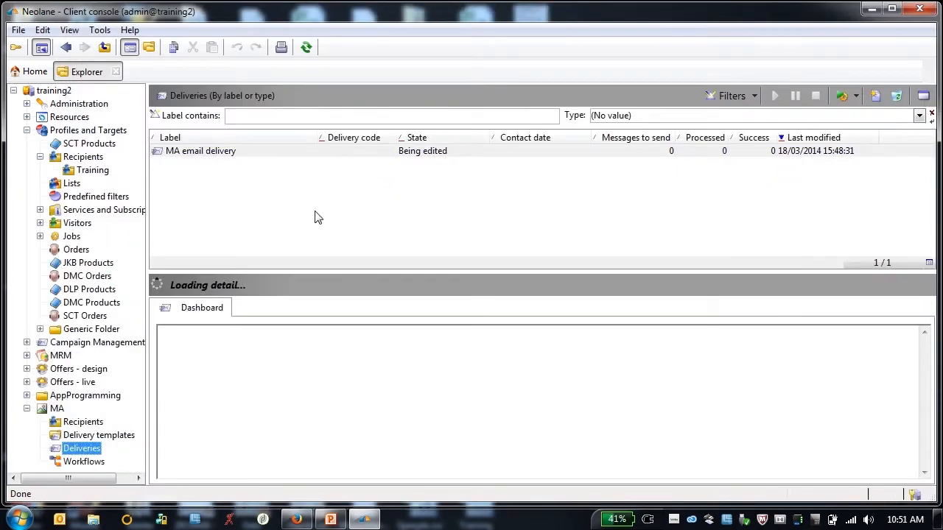
- Open the saved MA email delivery and analyze it for sending to the main target as soon as possible
{"action": "left_click", "coordinate": [266, 150]}
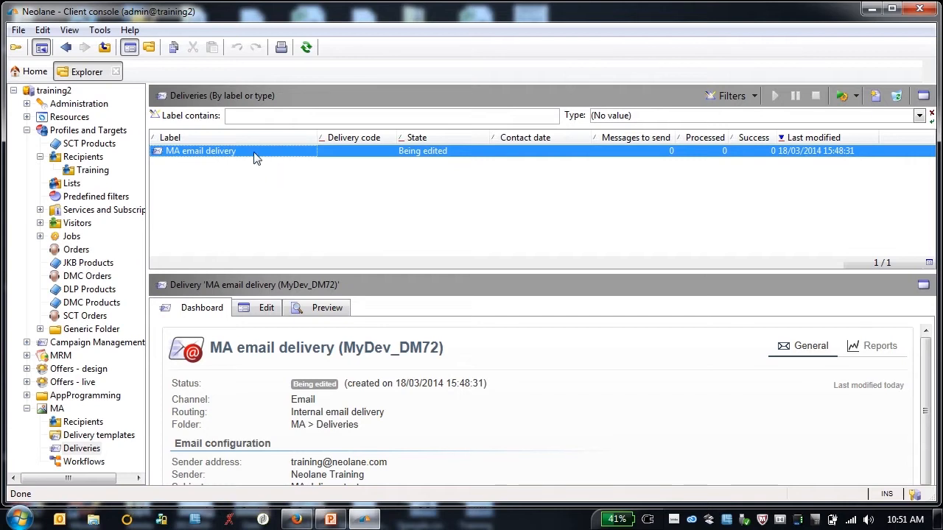
{"action": "double_click", "coordinate": [254, 155]}
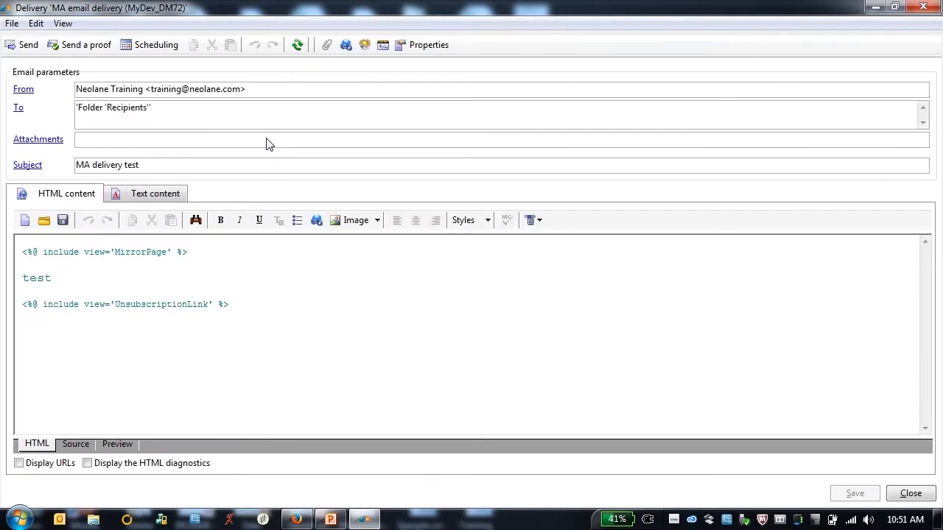
{"action": "left_click", "coordinate": [25, 46]}
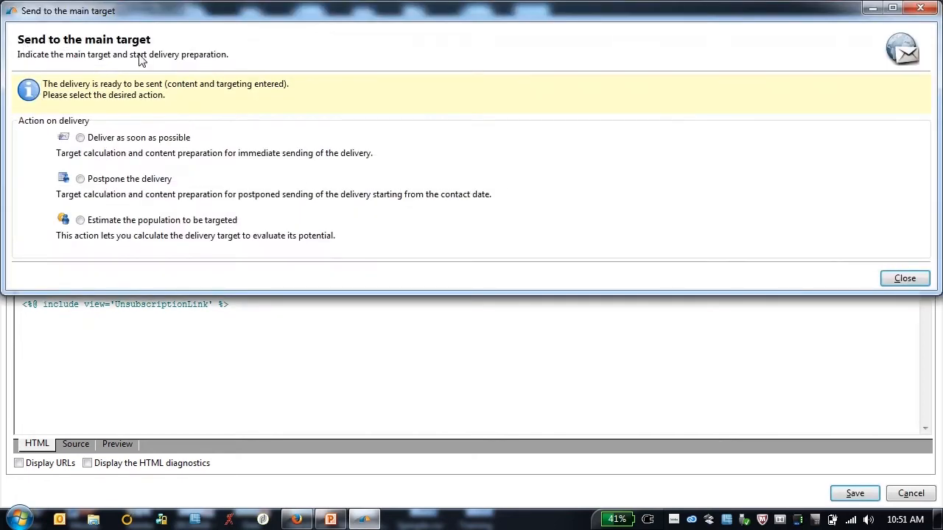
{"action": "left_click", "coordinate": [80, 138]}
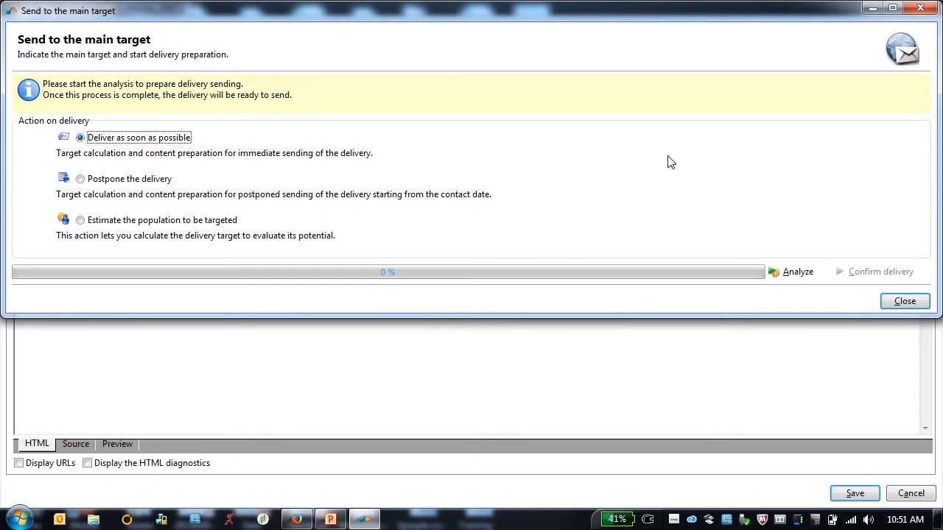
{"action": "left_click", "coordinate": [798, 273]}
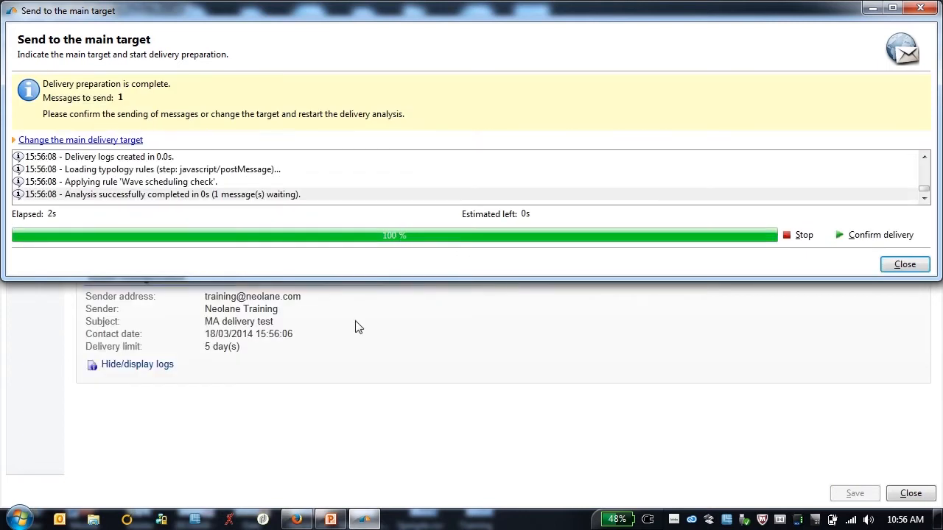
- Enlarge the analysis log, confirm the delivery to the main target and close the send window
{"action": "left_click_drag", "start_coordinate": [376, 279], "coordinate": [378, 404]}
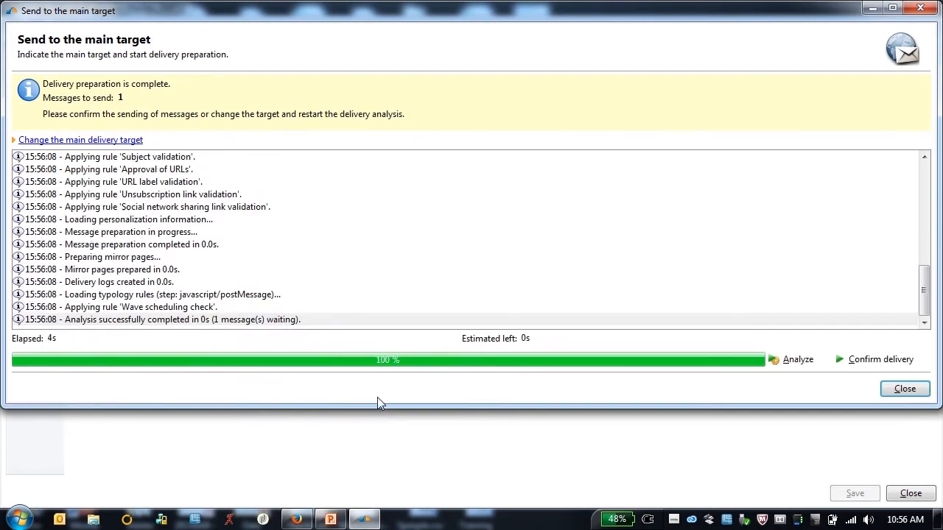
{"action": "left_click", "coordinate": [880, 360]}
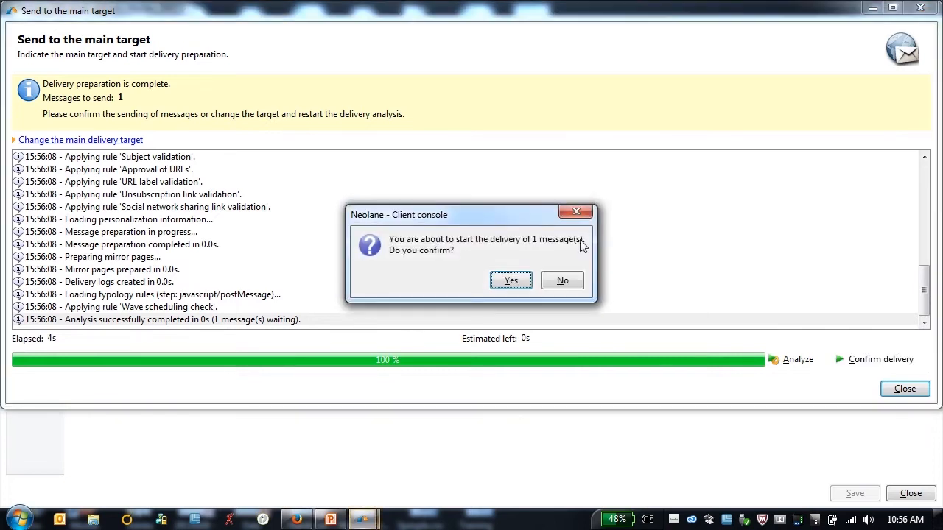
{"action": "left_click", "coordinate": [509, 280]}
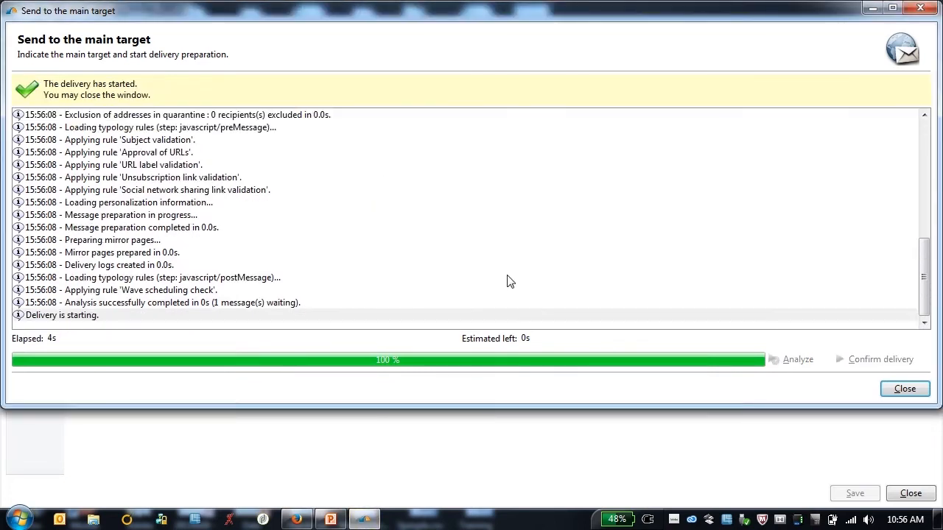
{"action": "left_click", "coordinate": [907, 391]}
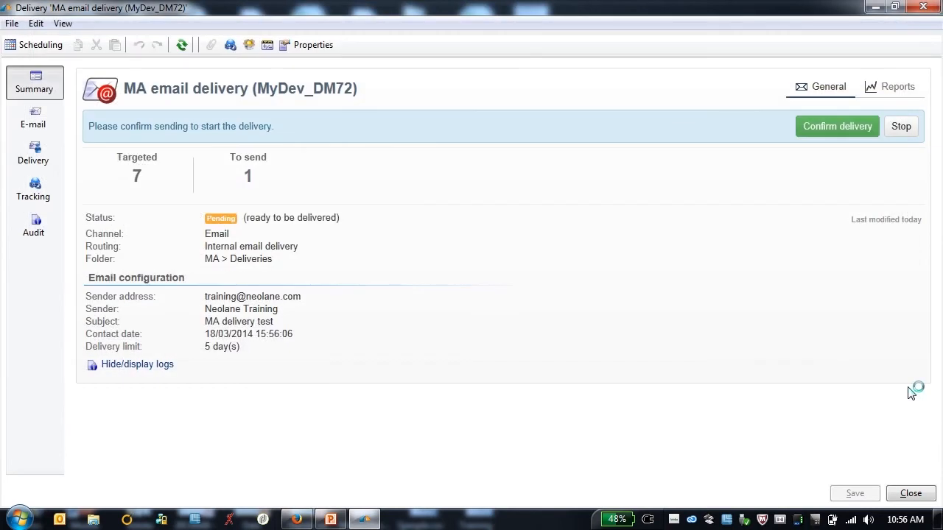
- Check the sending status in the delivery logs and close the delivery
{"action": "left_click", "coordinate": [33, 161]}
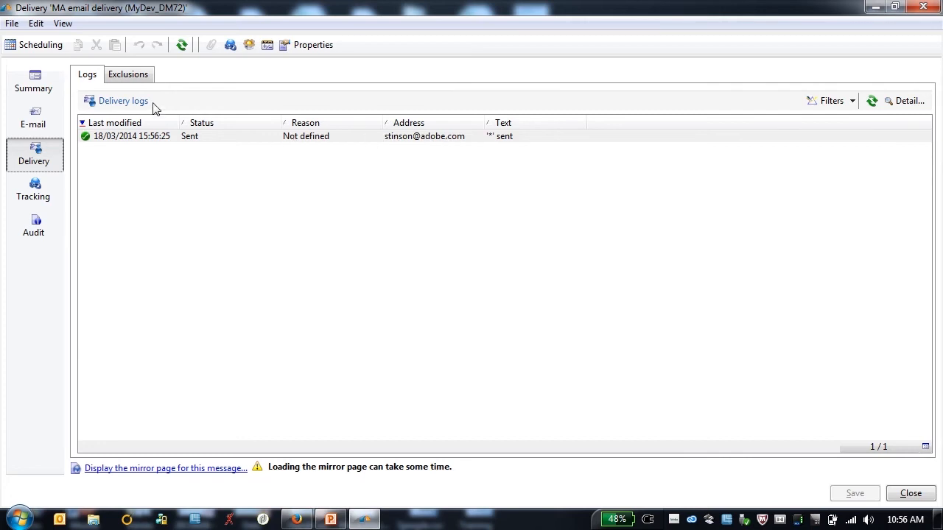
{"action": "left_click", "coordinate": [910, 494]}
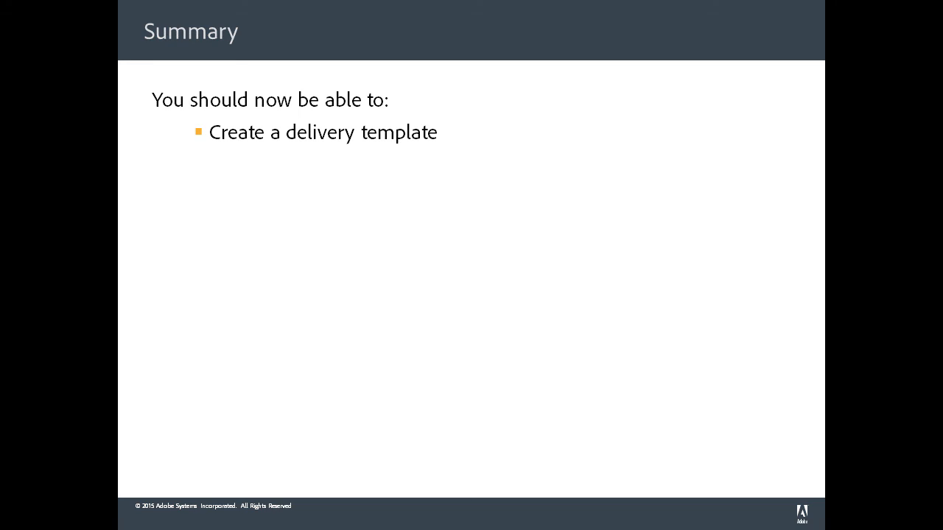